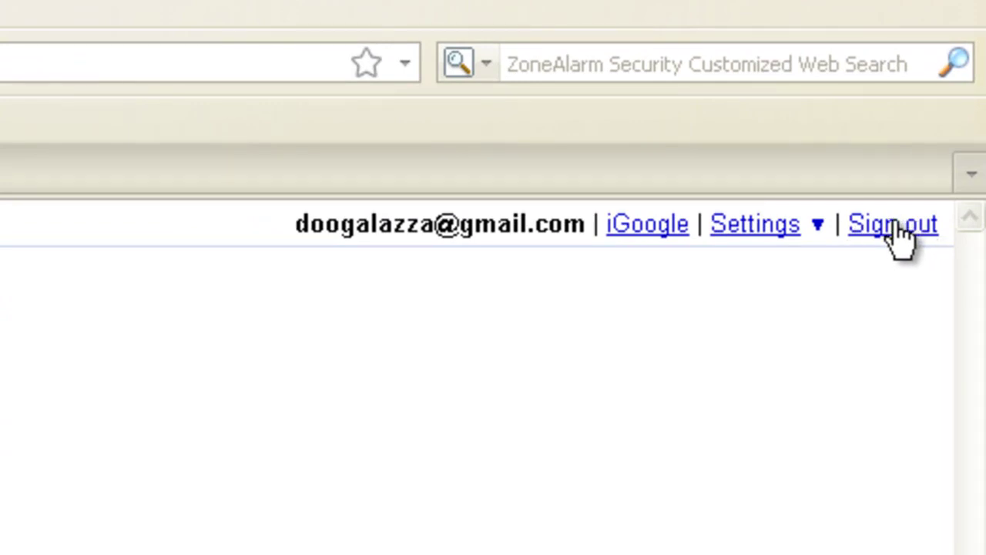
Step: Go through Google Account settings and open Blogger from the My products list
click(760, 225)
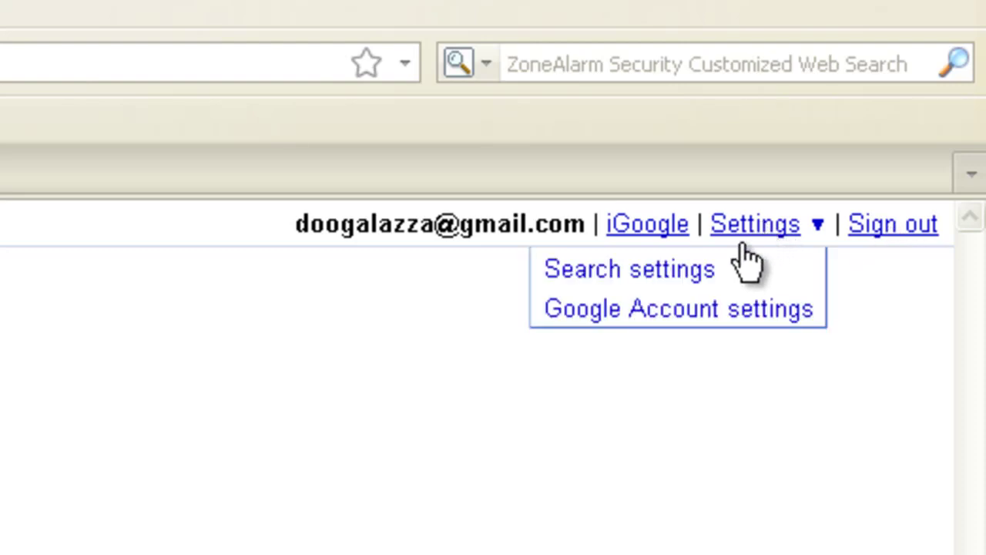
click(674, 320)
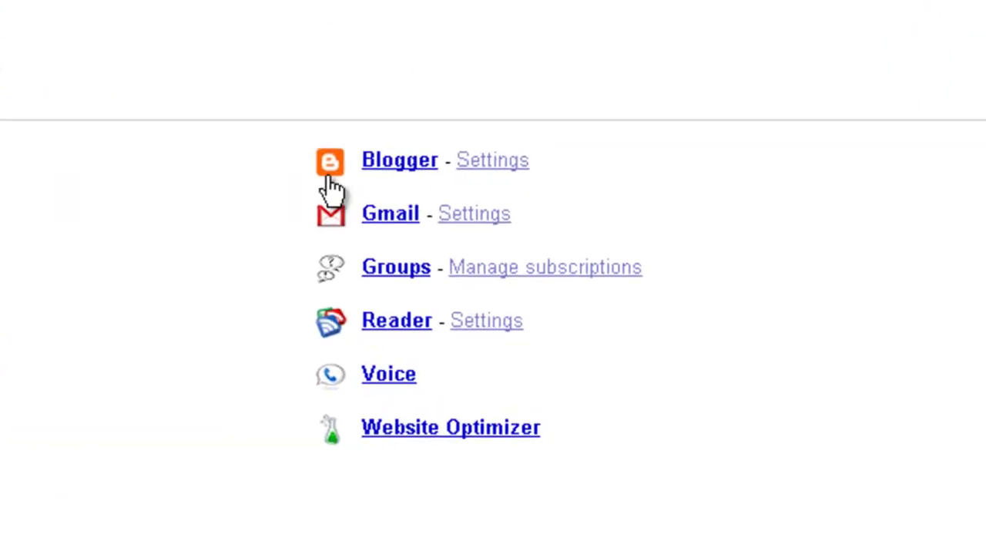
click(412, 176)
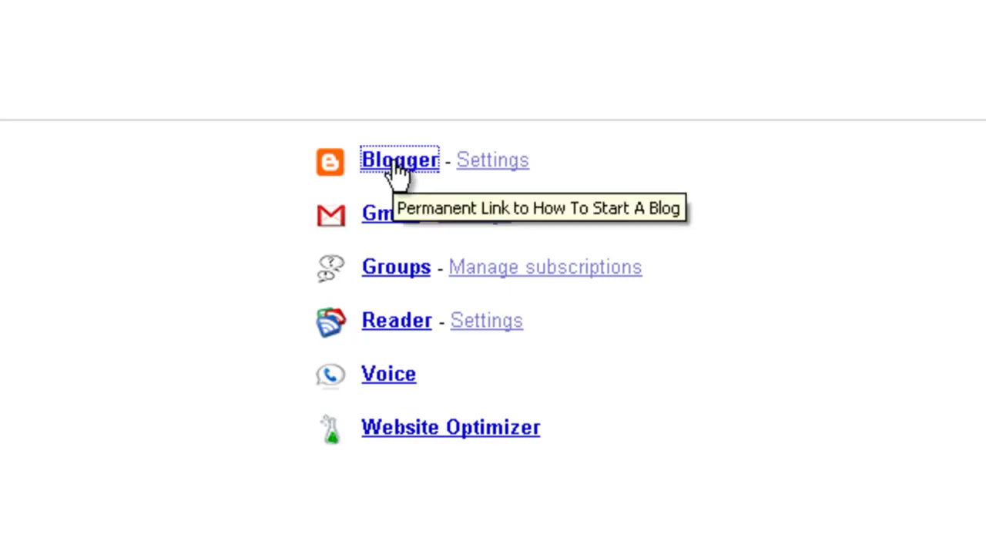
click(395, 162)
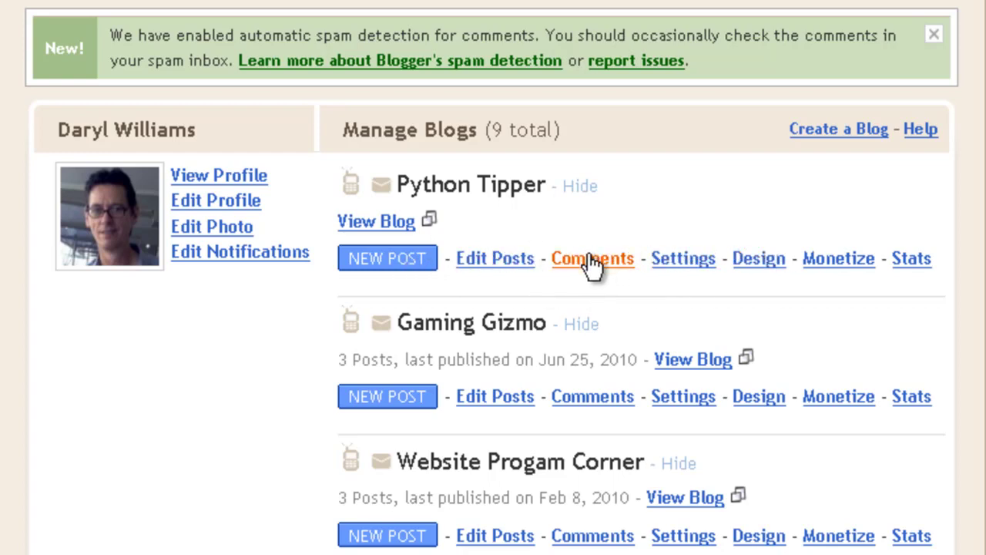
Step: Open Python Tipper's Basic settings, look through all of them, and save them
click(683, 260)
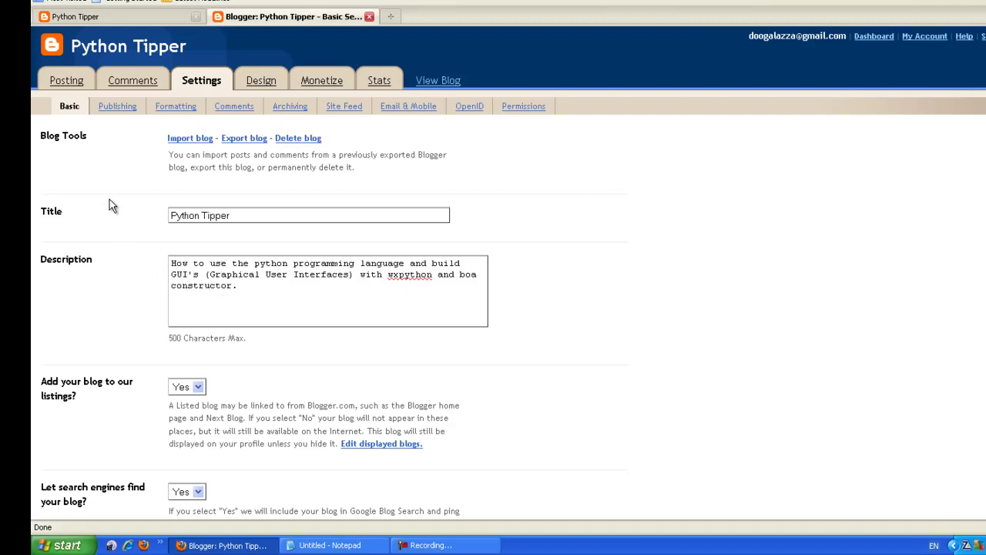
scroll(109, 205, down, 4)
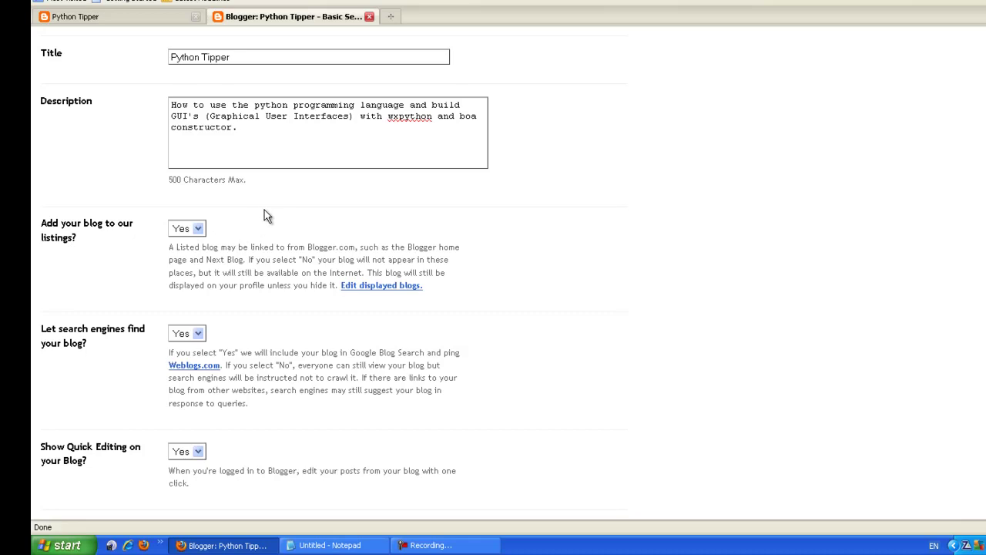
scroll(256, 209, down, 3)
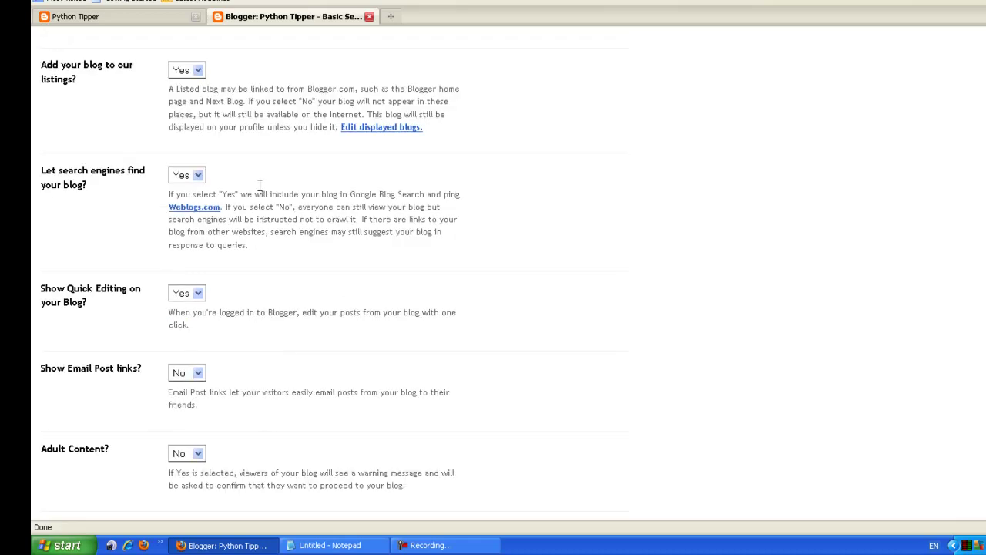
scroll(260, 189, up, 2)
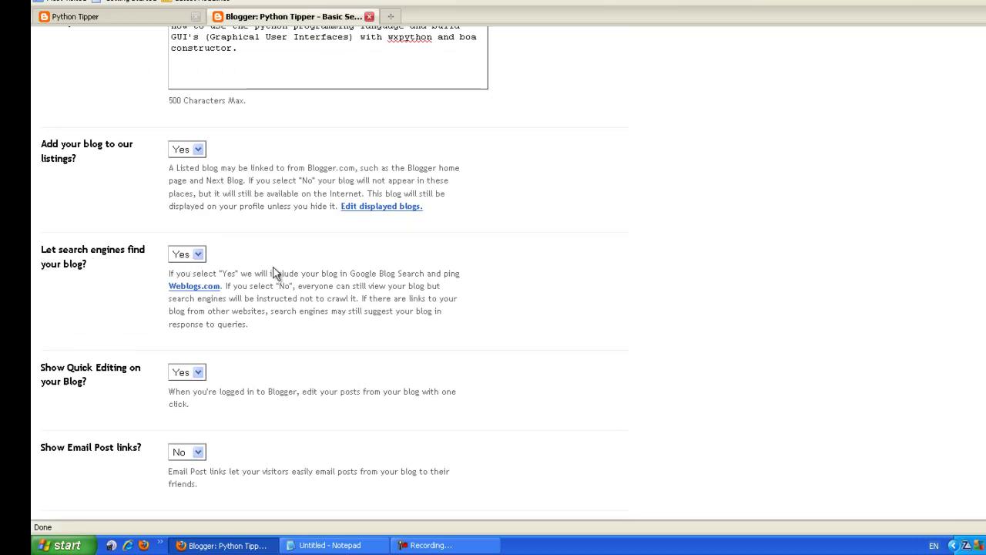
scroll(312, 248, down, 2)
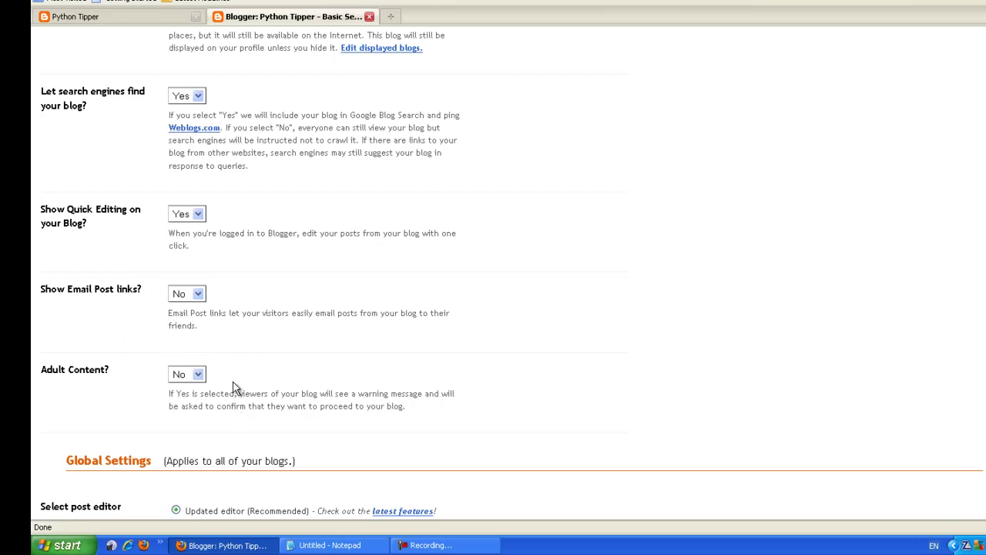
scroll(320, 371, down, 4)
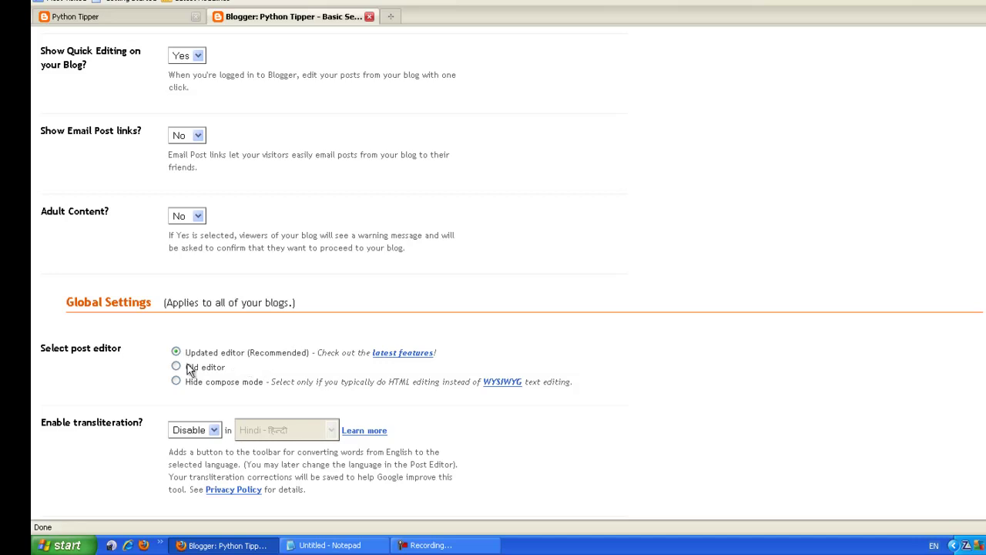
scroll(106, 402, down, 1)
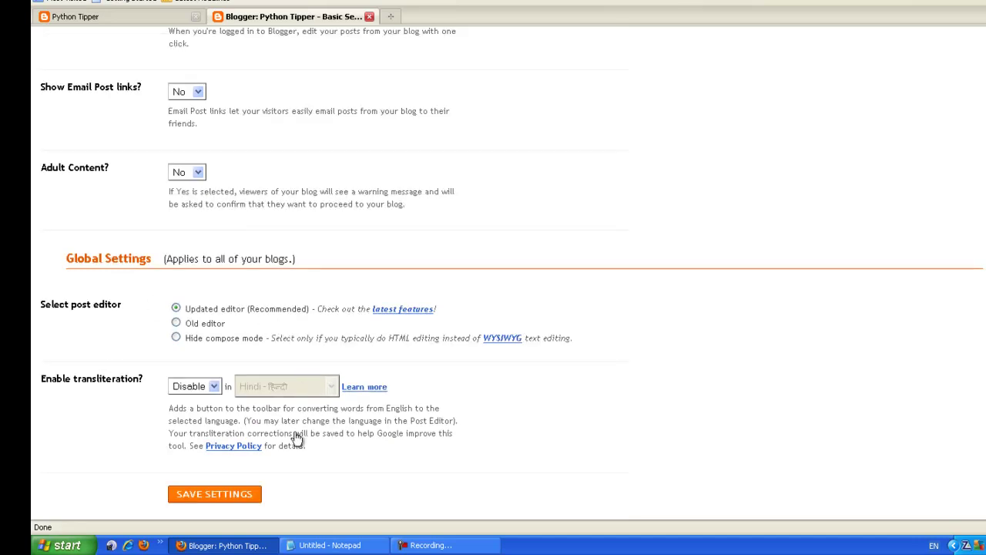
click(216, 495)
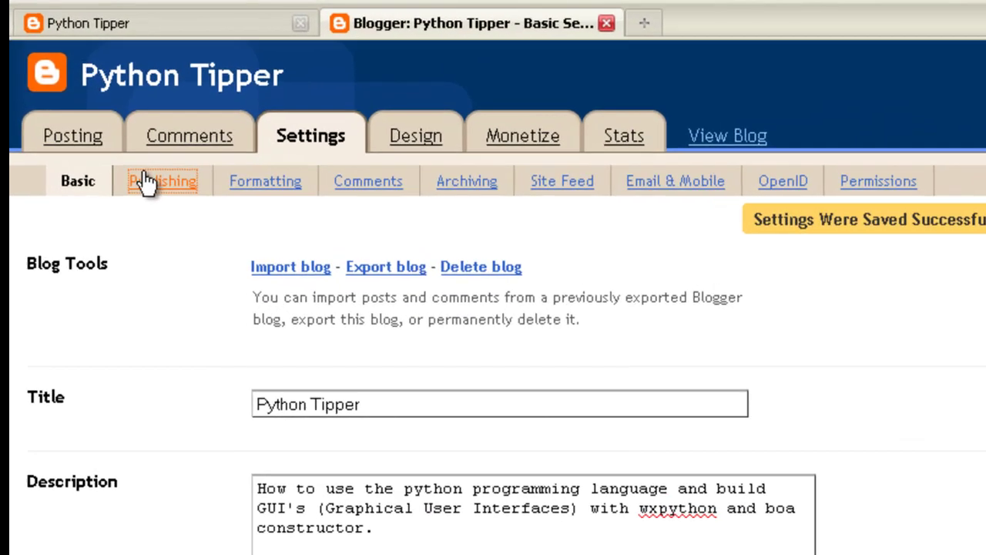
Step: Check the python-tipper.blogspot.com address under Publishing, then move on to Formatting
click(117, 110)
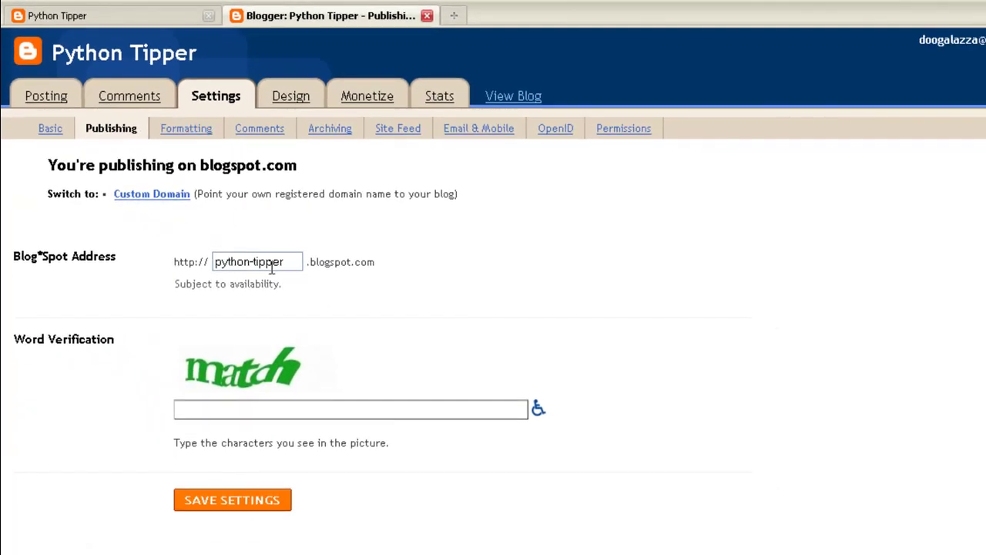
drag(285, 262, 202, 259)
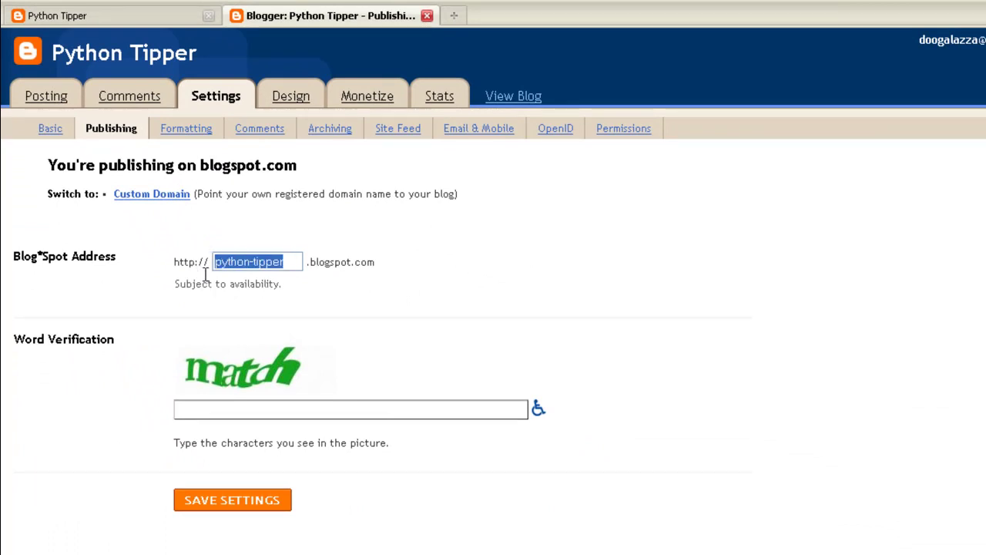
click(181, 131)
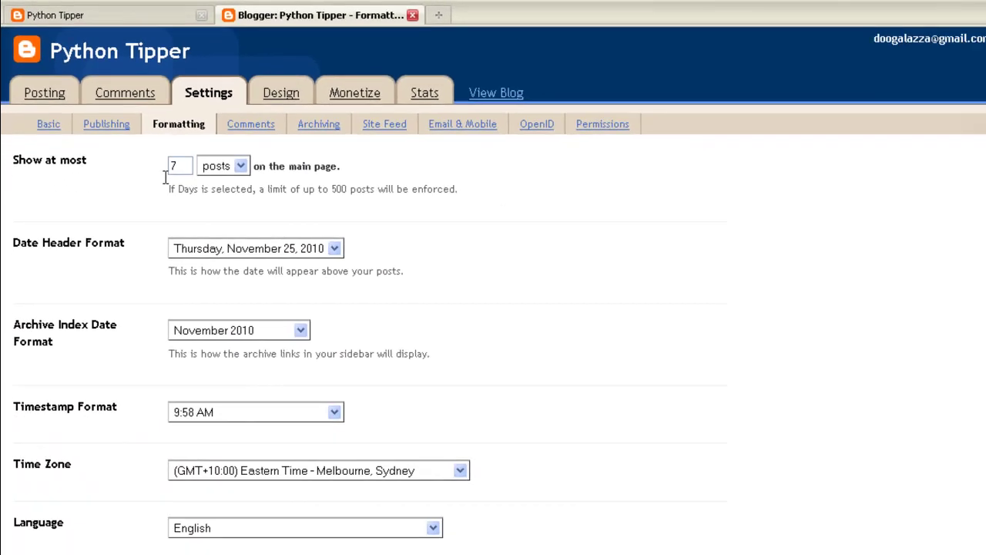
Step: Confirm the main page 'Show at most' value stays at 7 posts
double_click(173, 165)
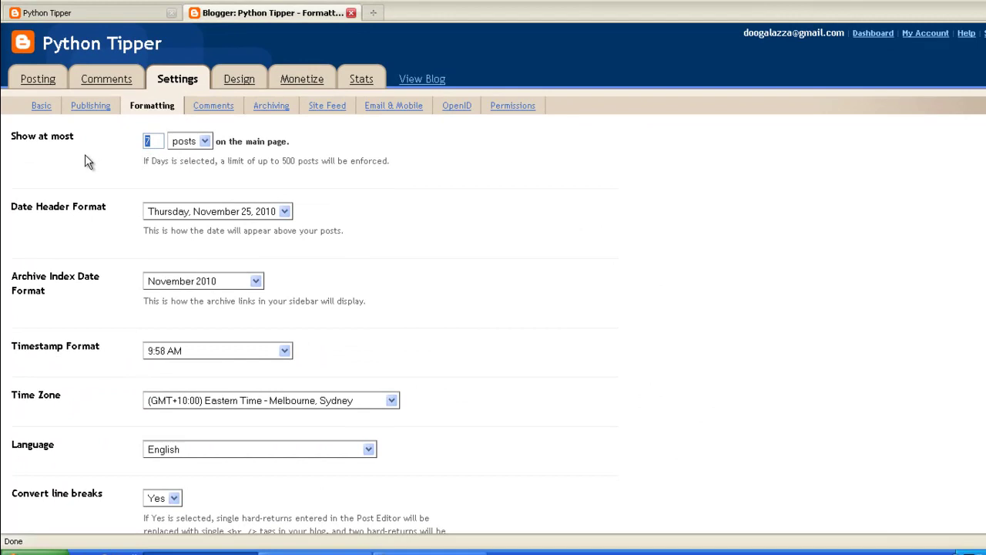
click(158, 141)
drag(154, 141, 141, 143)
click(38, 226)
Step: Keep the 9:58 AM timestamp format and the Melbourne, Sydney time zone
click(284, 351)
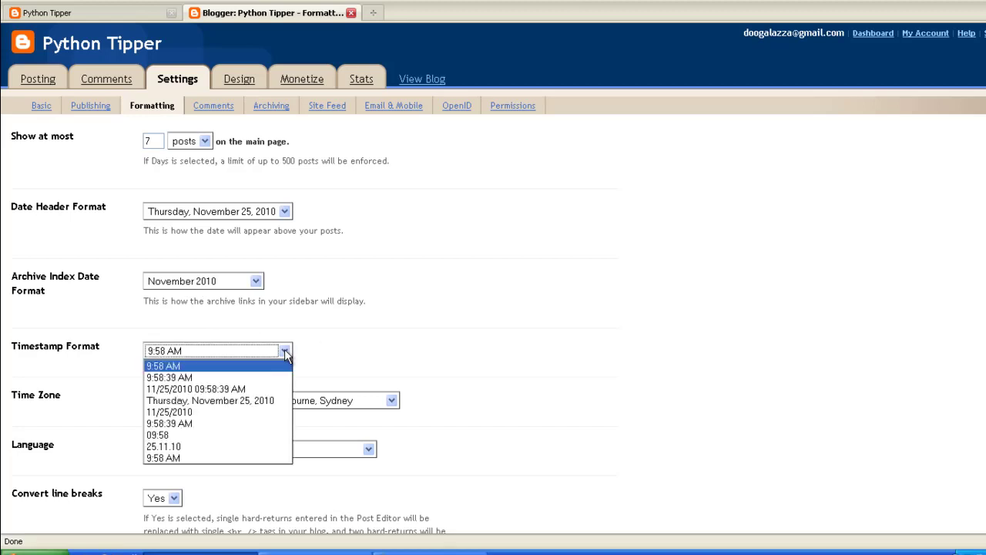
click(285, 352)
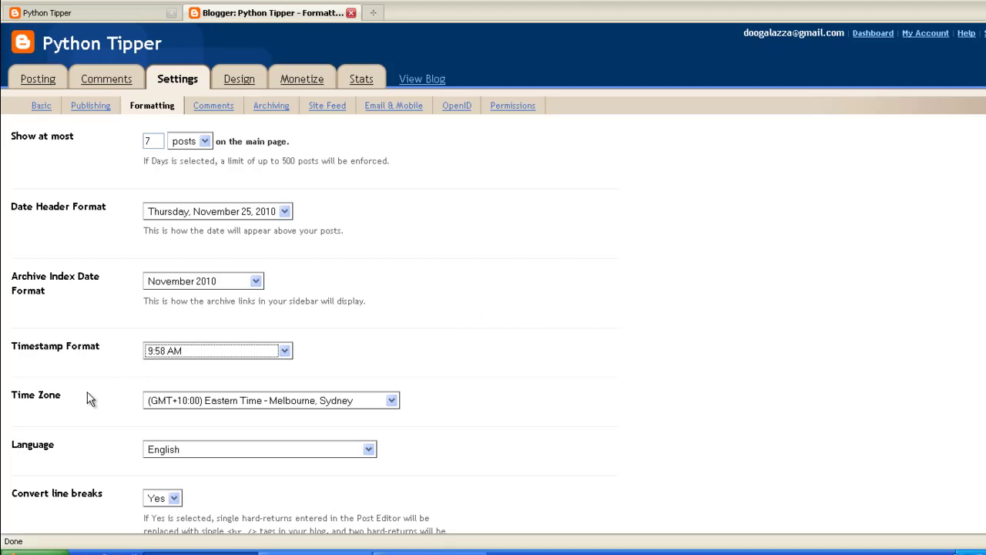
click(392, 400)
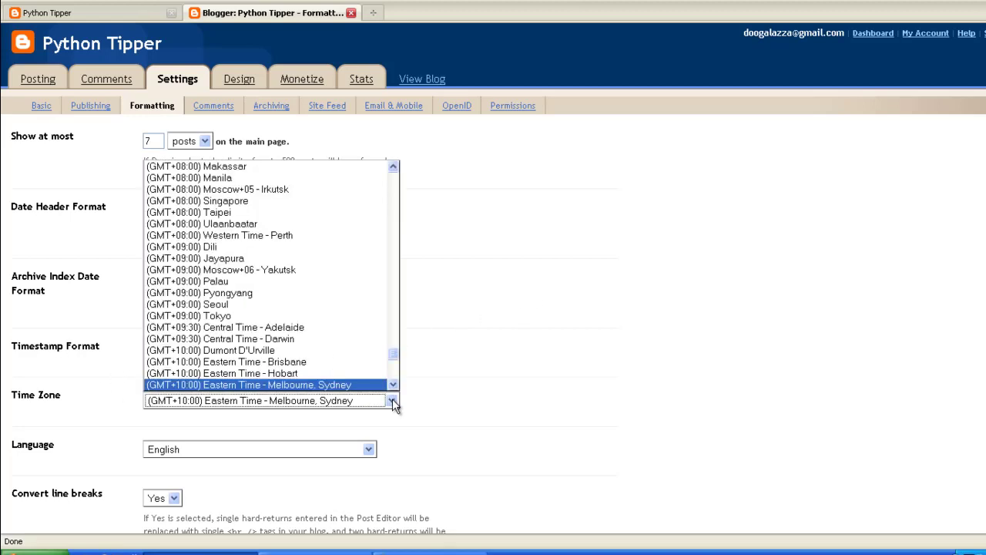
click(303, 384)
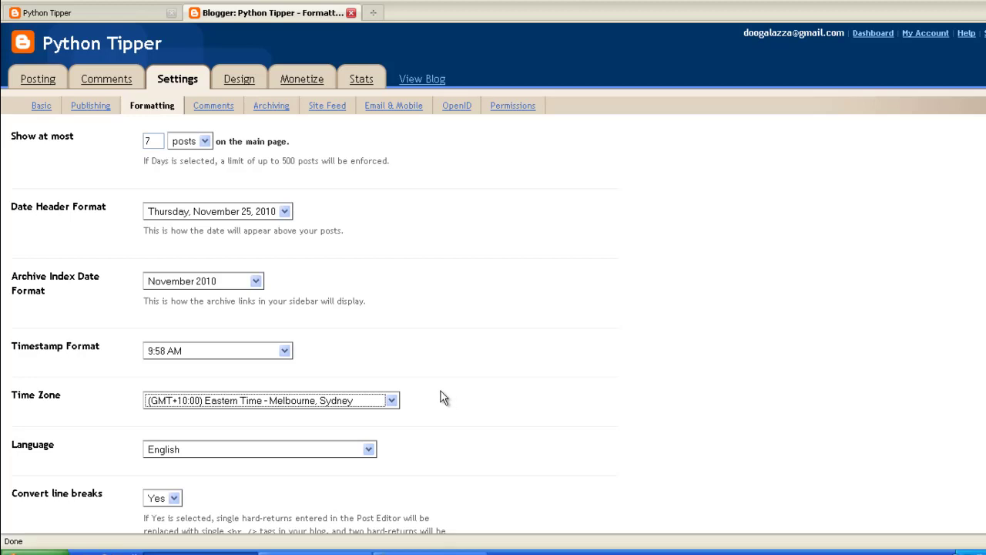
Step: Scroll to the bottom of Formatting and save the settings
scroll(443, 396, down, 4)
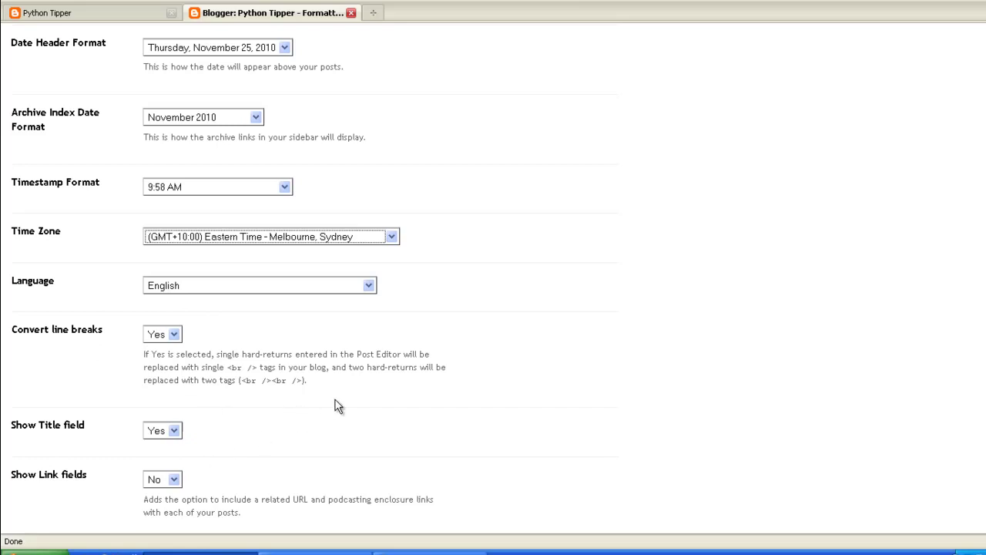
scroll(333, 401, down, 5)
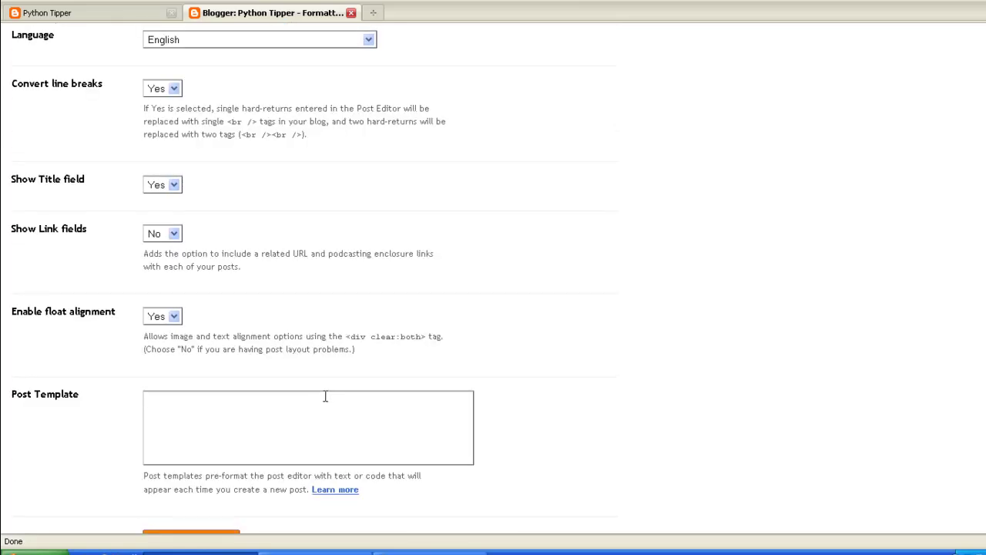
scroll(325, 396, down, 1)
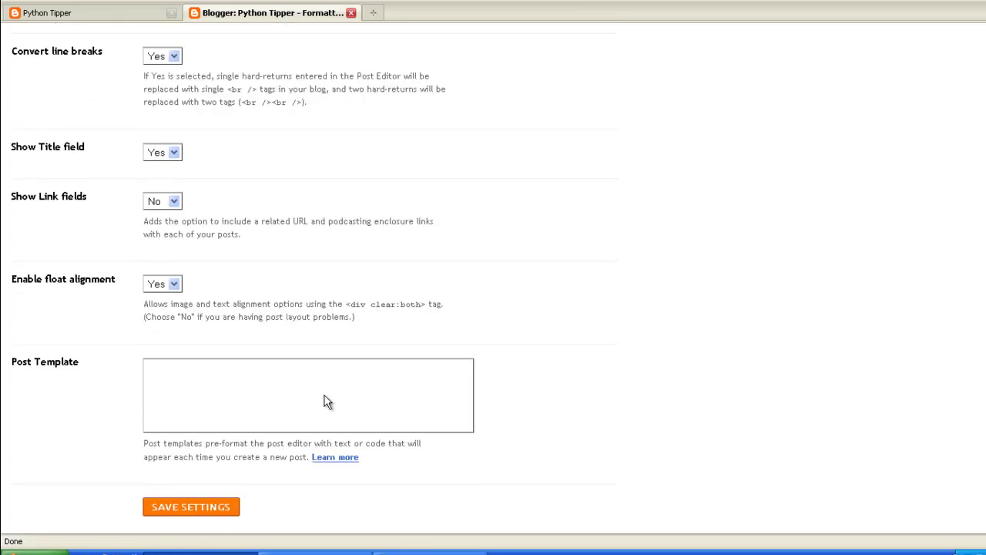
scroll(324, 396, up, 7)
scroll(325, 396, down, 5)
scroll(324, 395, up, 7)
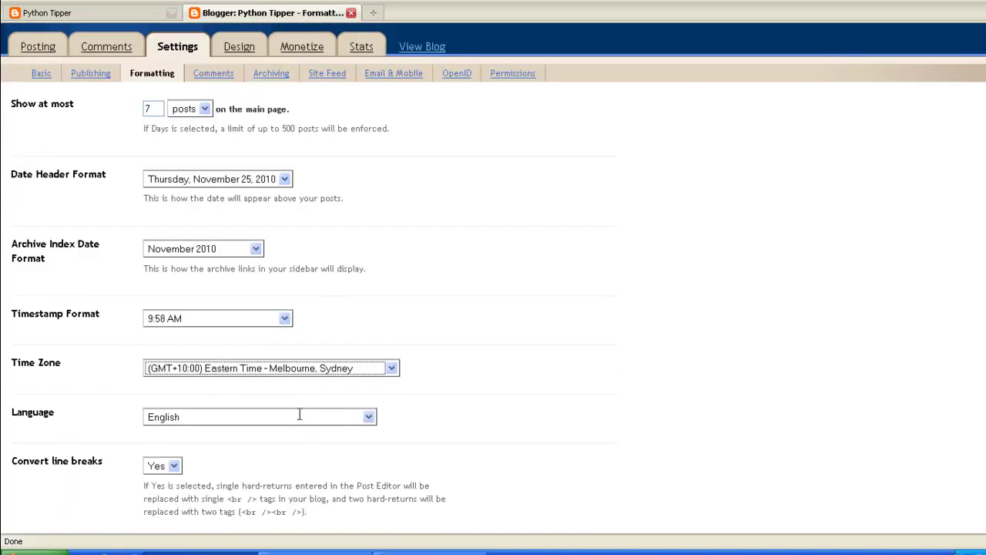
scroll(304, 420, down, 9)
click(198, 511)
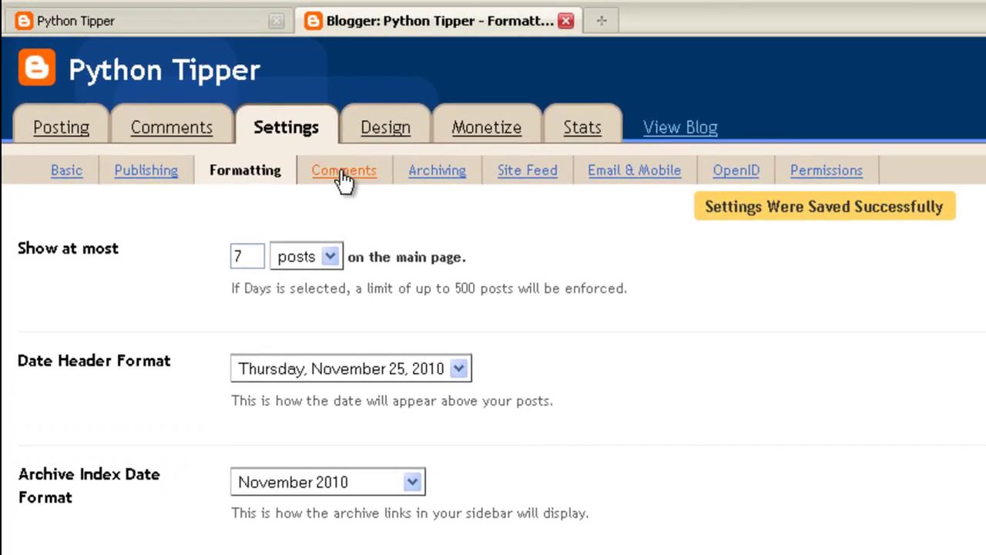
Step: In Comments settings, set Who Can Comment to Anyone, including anonymous users
click(343, 173)
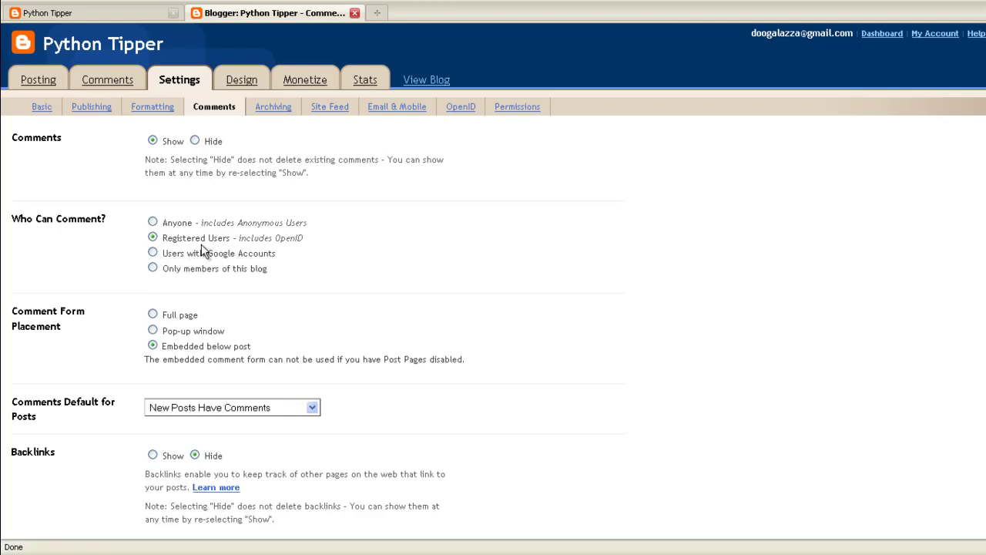
click(153, 222)
scroll(277, 235, down, 2)
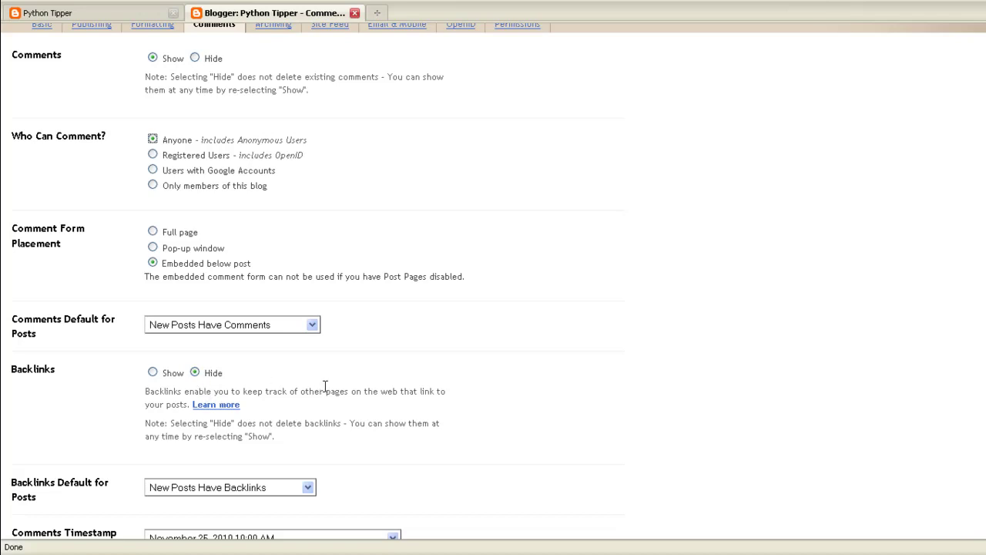
scroll(358, 392, down, 4)
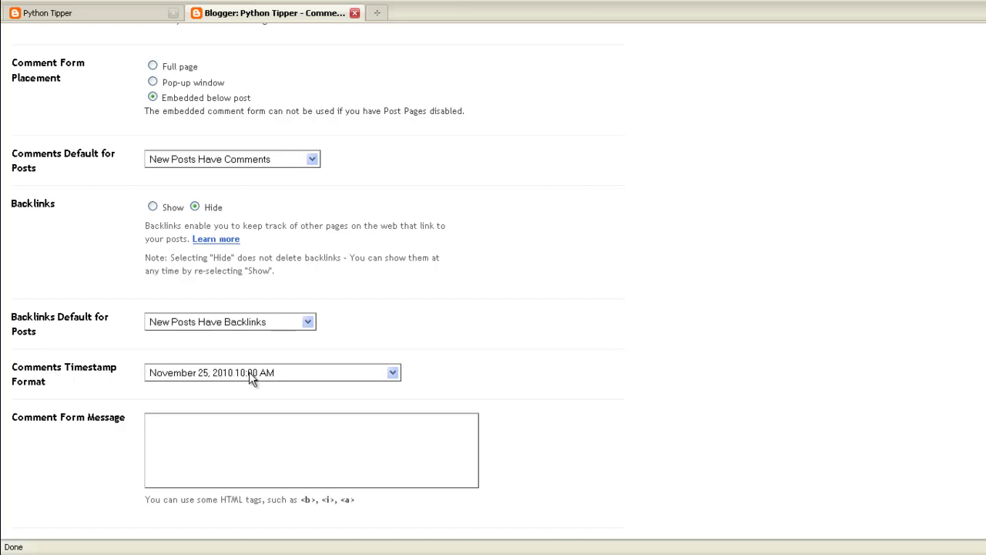
scroll(85, 332, down, 8)
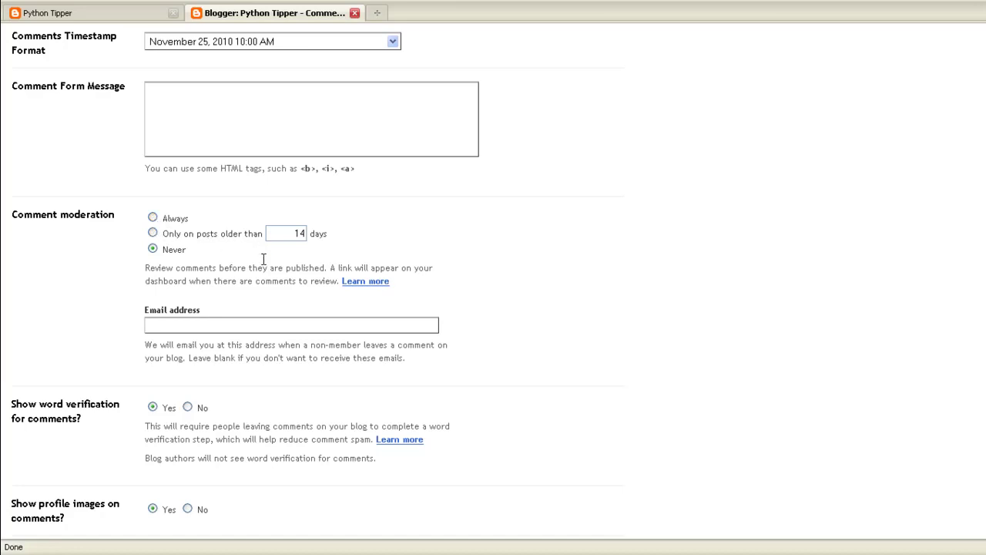
scroll(256, 280, down, 2)
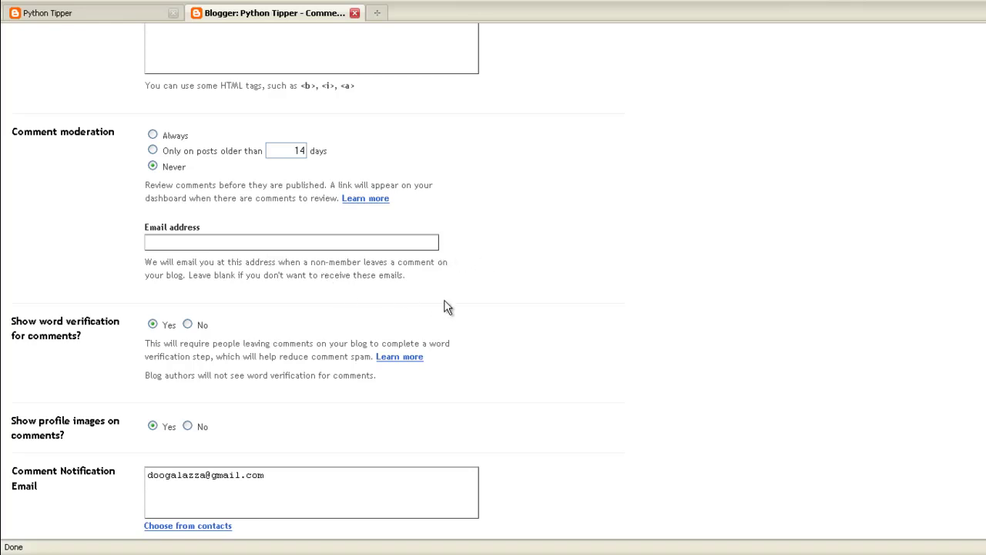
Step: Check the existing comment notification e-mail address and save the Comments settings
scroll(530, 304, down, 2)
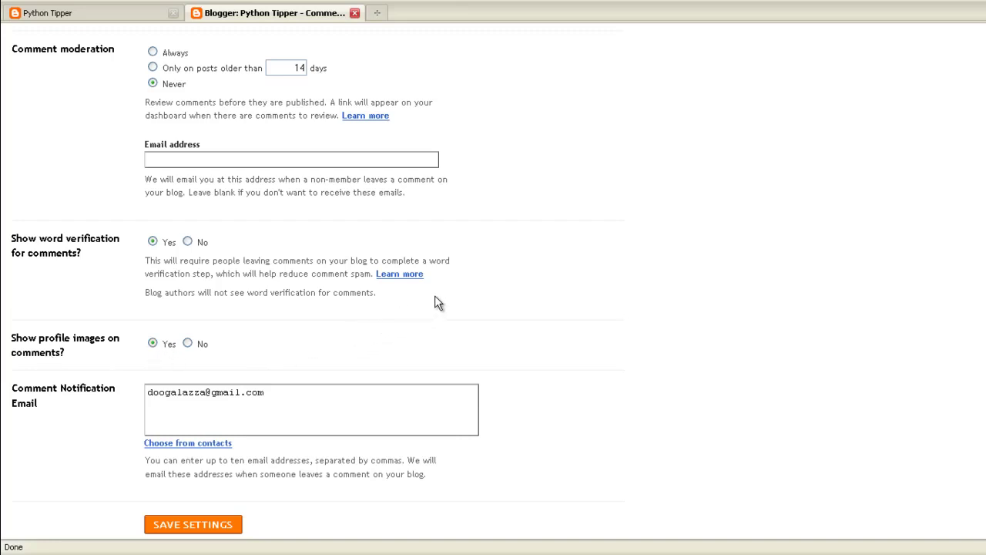
scroll(430, 300, down, 1)
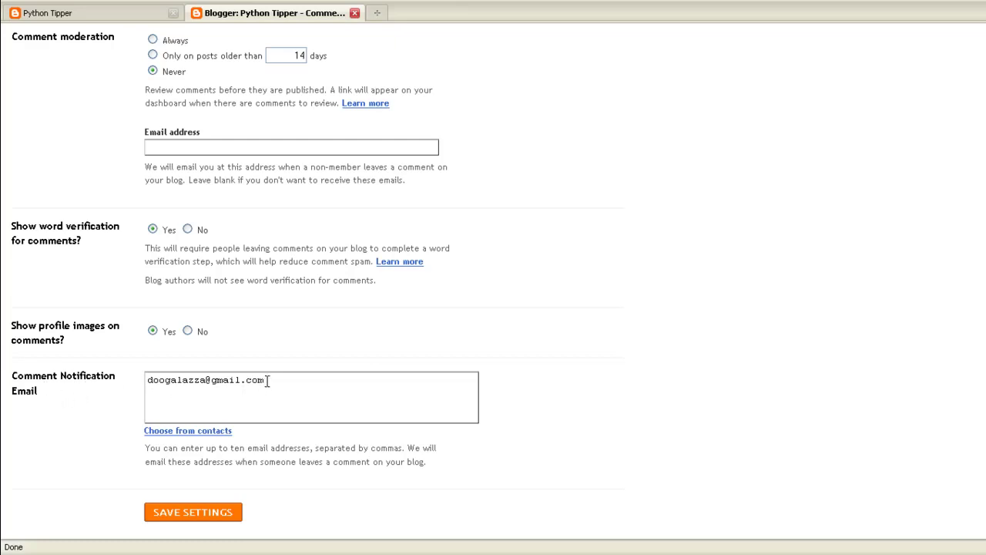
drag(266, 380, 117, 380)
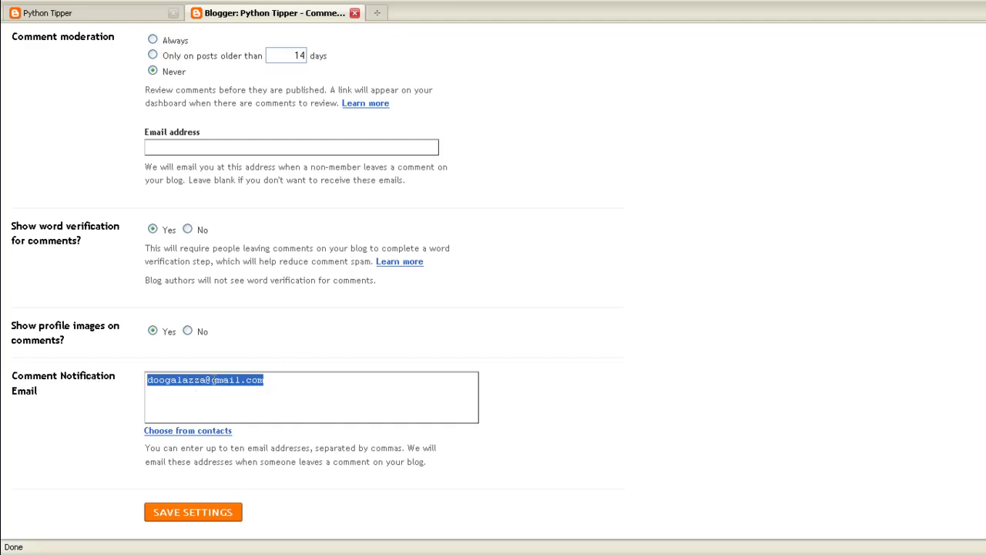
click(160, 394)
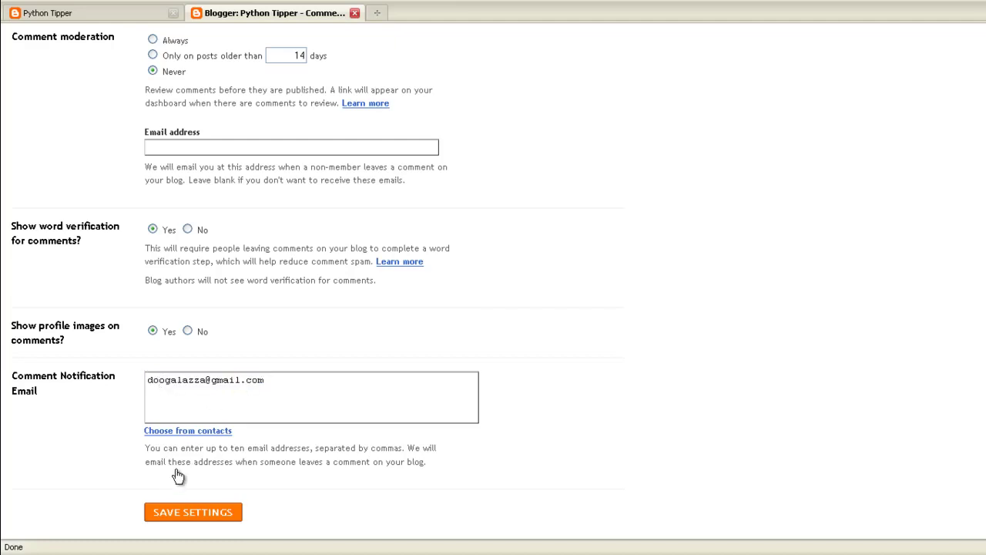
click(198, 514)
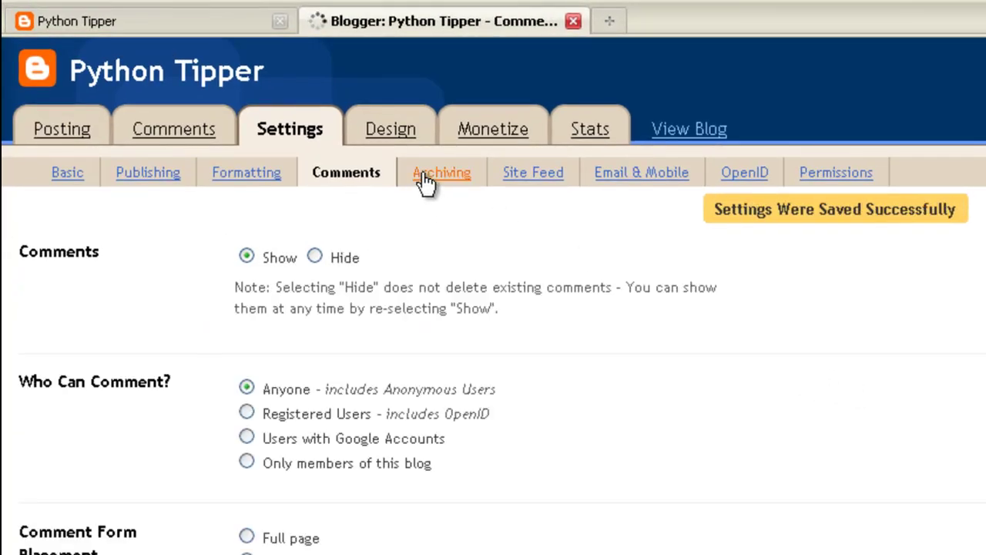
Step: On Archiving, keep Monthly archive frequency and save the settings
click(424, 179)
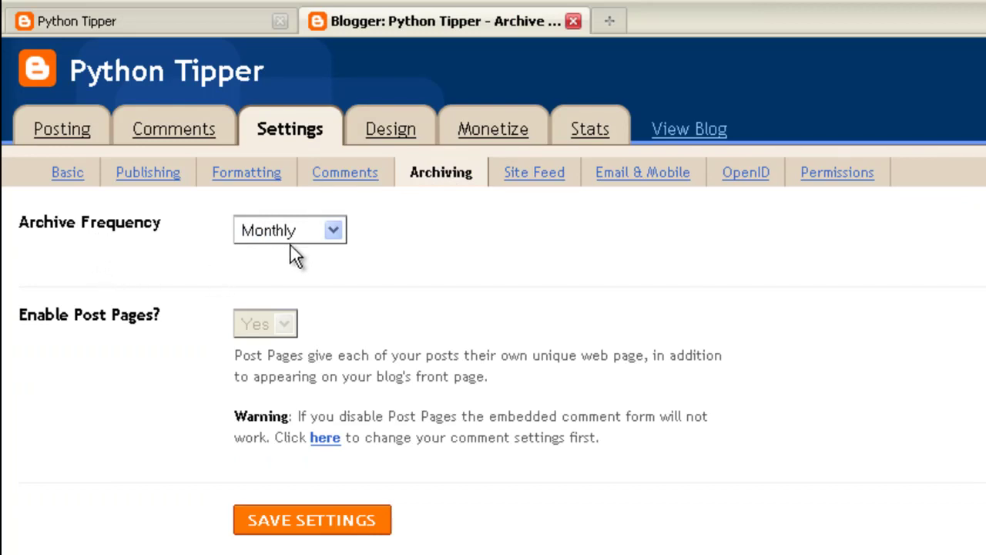
click(342, 228)
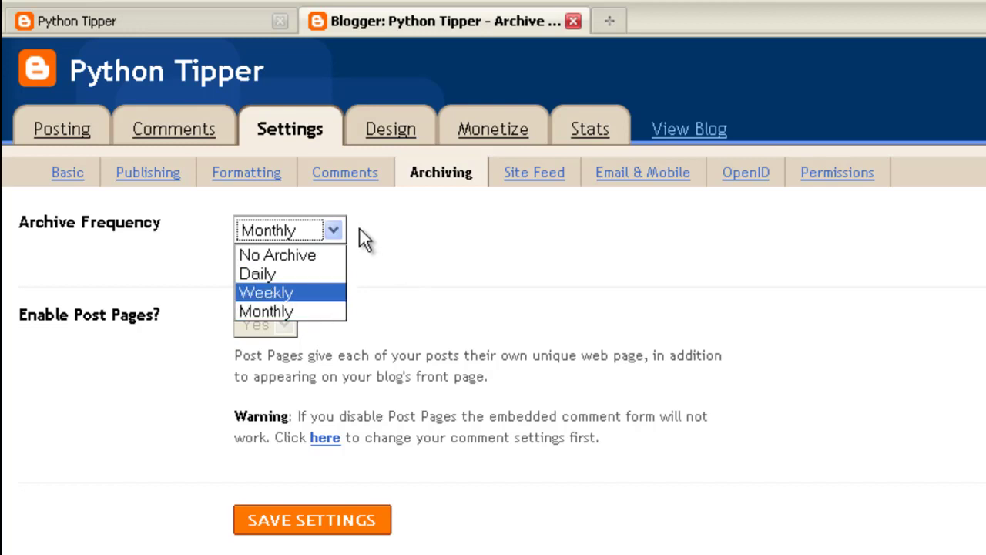
click(415, 230)
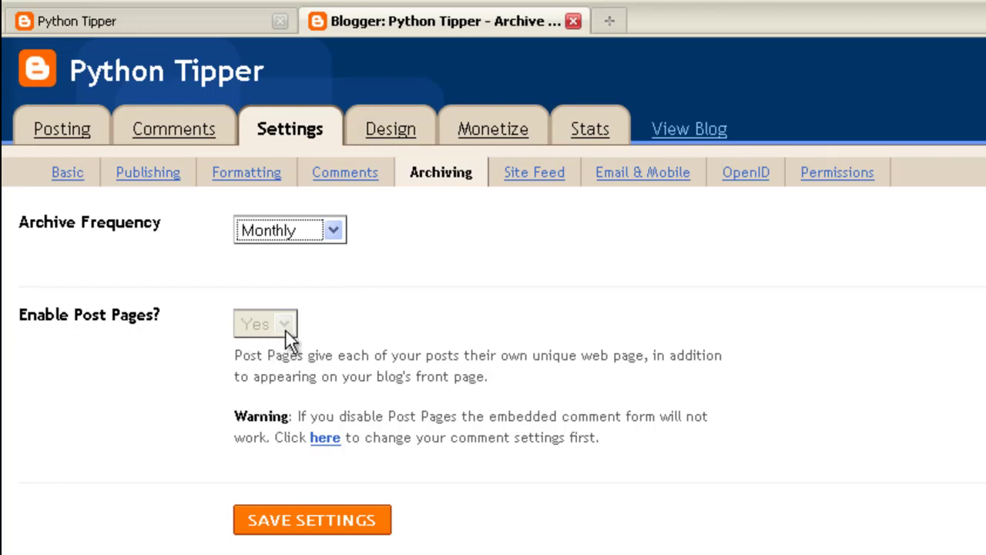
click(331, 526)
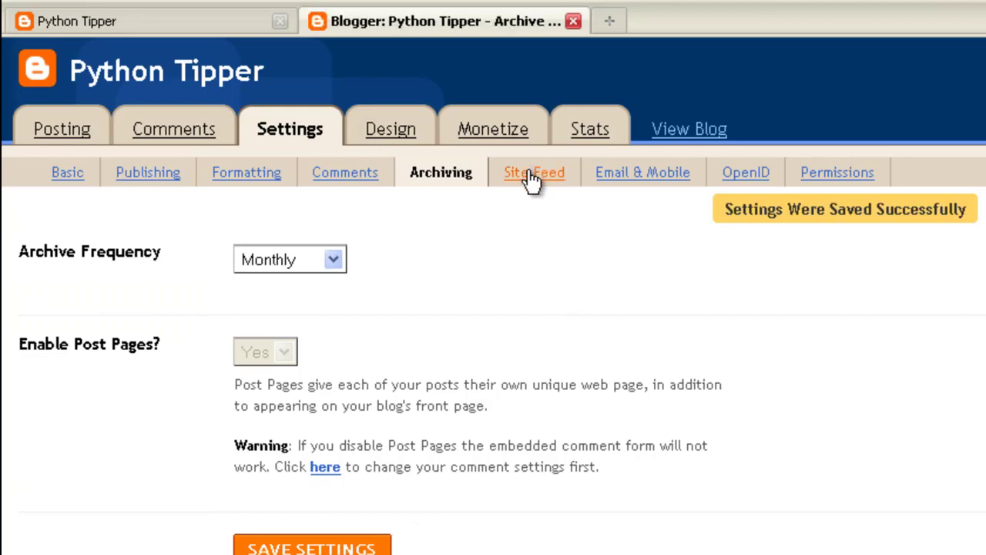
Step: Open Site Feed and look over its options, with blog feeds set to Full
click(531, 175)
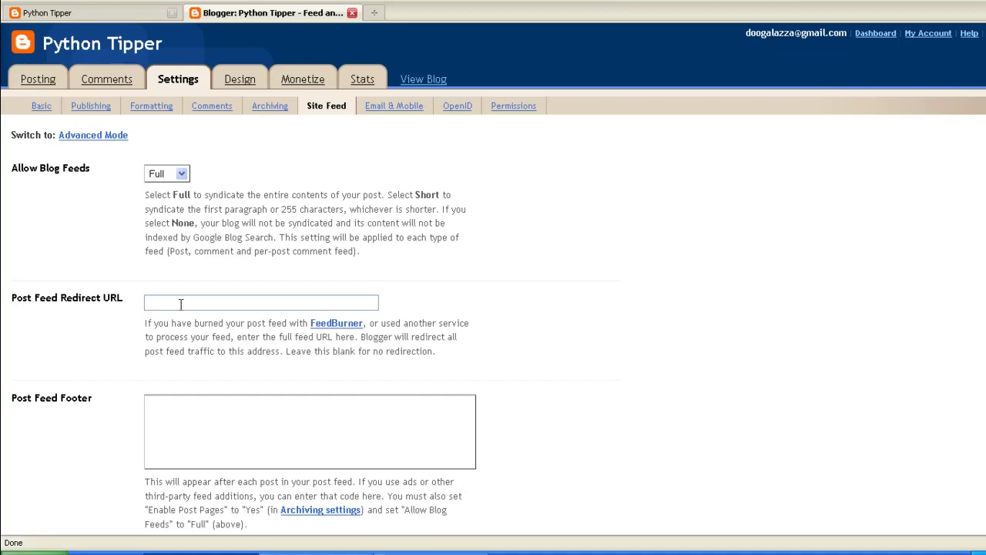
scroll(123, 363, down, 3)
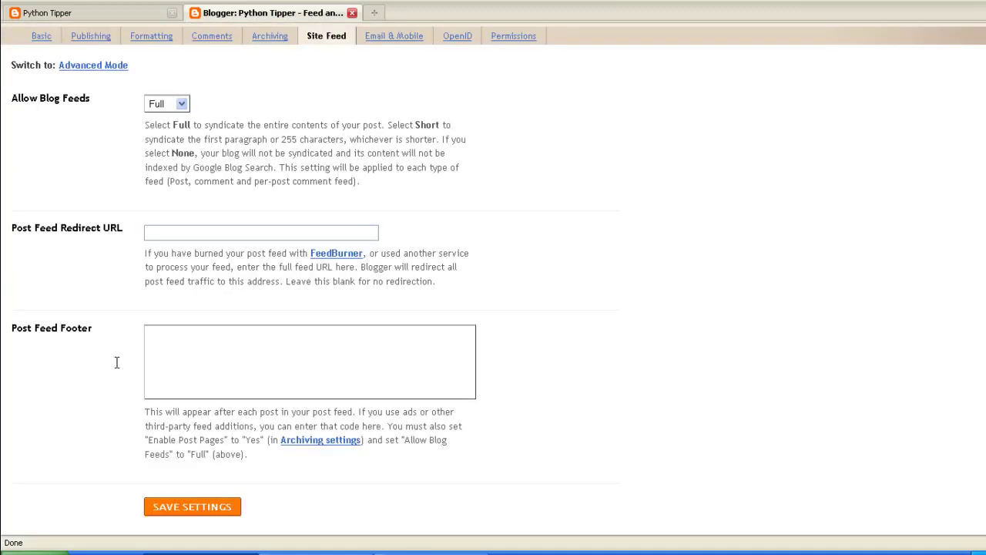
scroll(227, 214, up, 3)
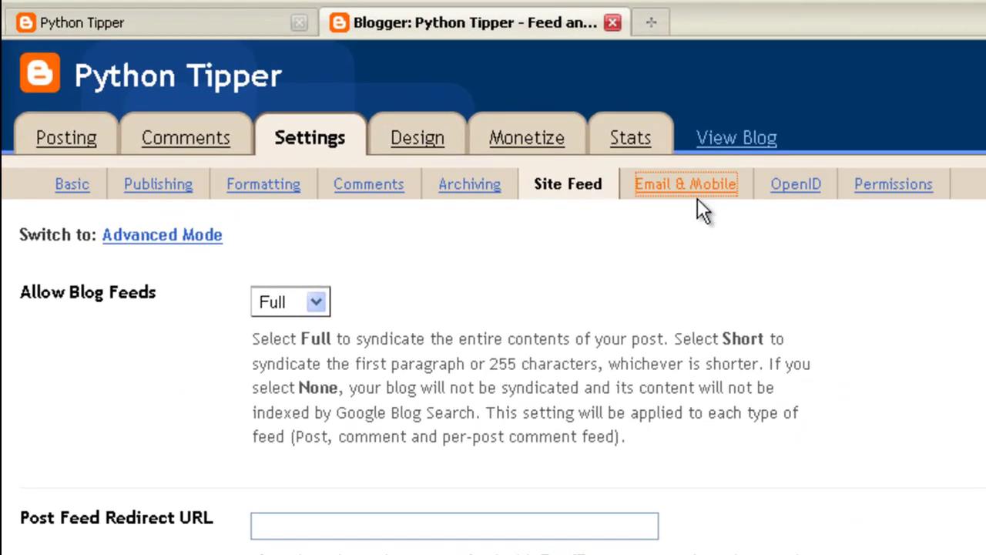
Step: Open the Email & Mobile settings, leaving the BlogSend address empty
click(399, 112)
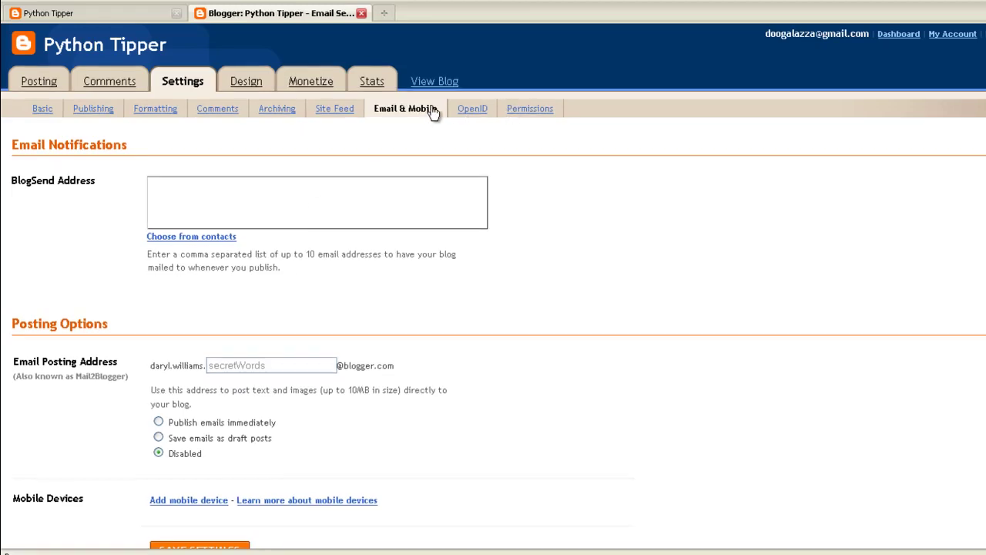
Step: View the blog's OpenID URL and its empty list of trusted sites
click(472, 109)
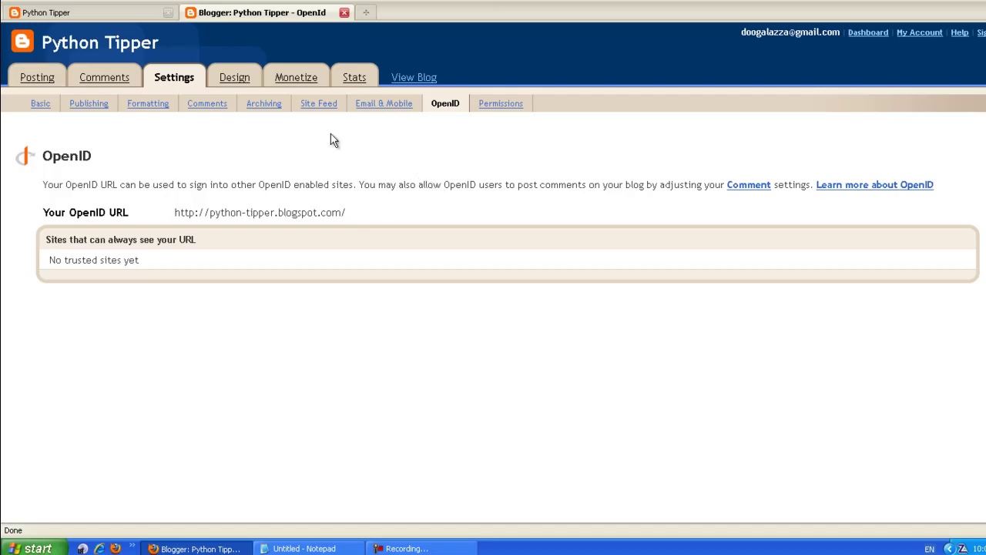
Step: Show the Permissions settings: one admin author and up to 100 readers
click(499, 108)
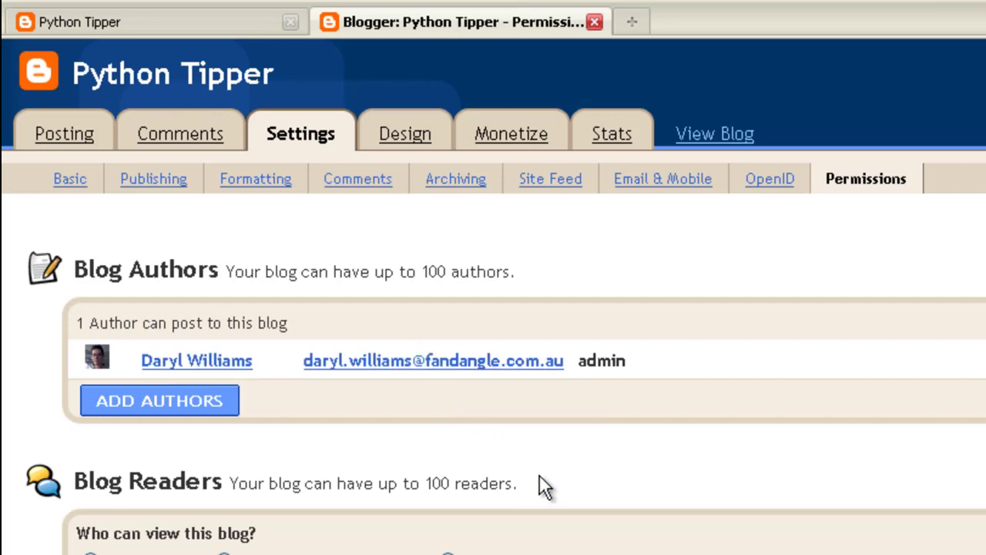
click(760, 183)
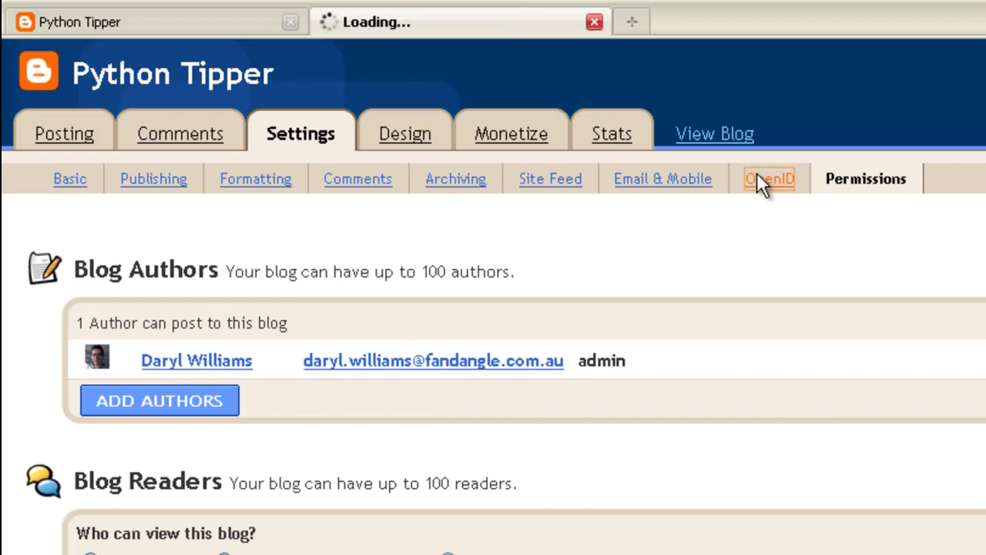